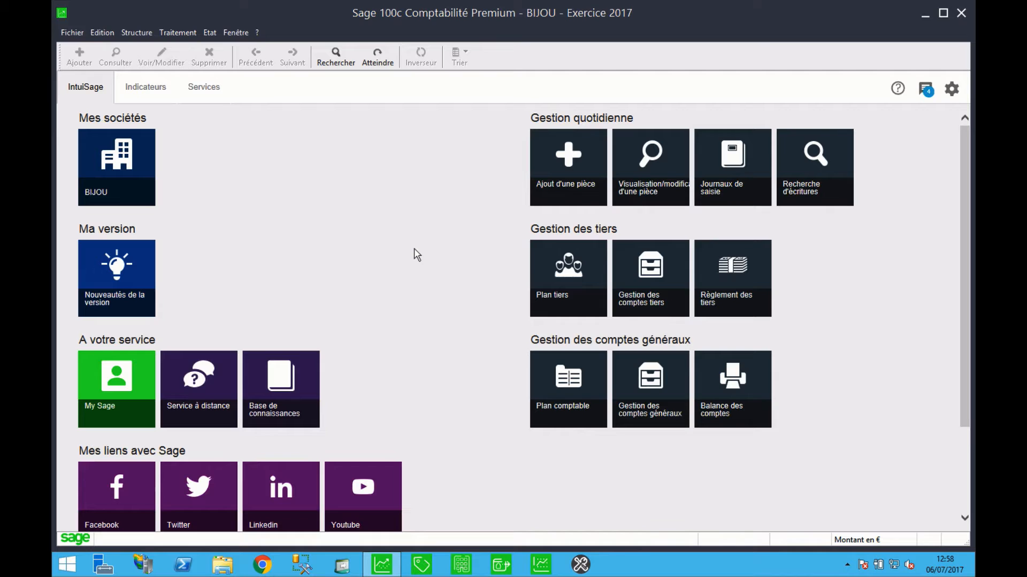
# Step: Open the July 2017 Achats journal and apply the CREDIT BAIL MOBILIER entry template
pyautogui.click(177, 33)
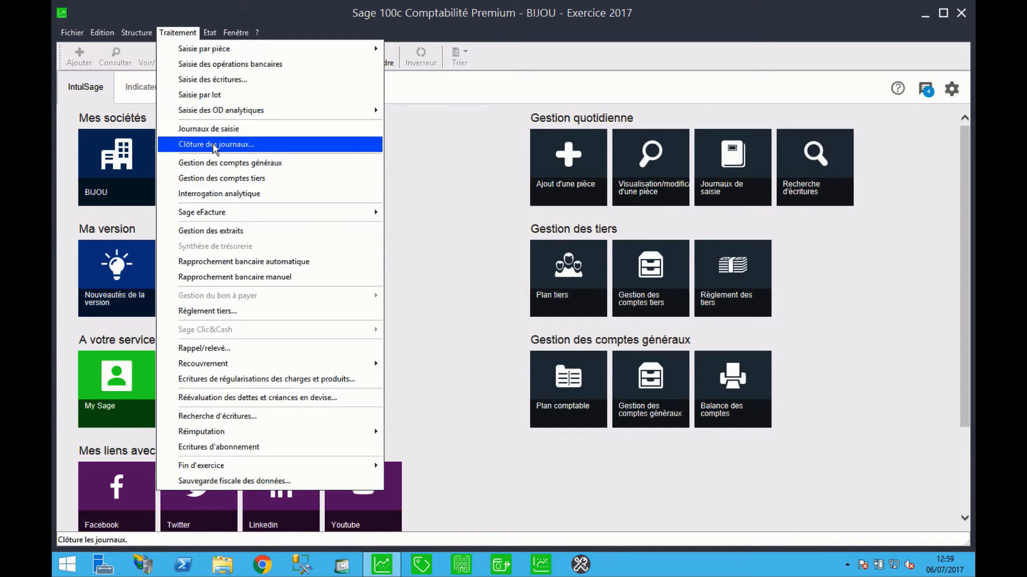
pyautogui.click(214, 129)
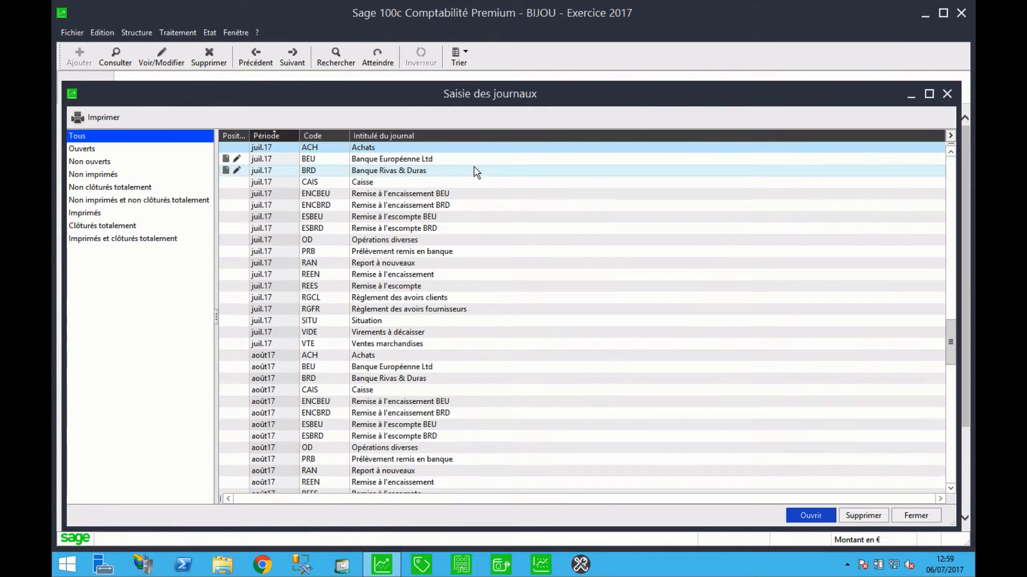
pyautogui.doubleClick(364, 151)
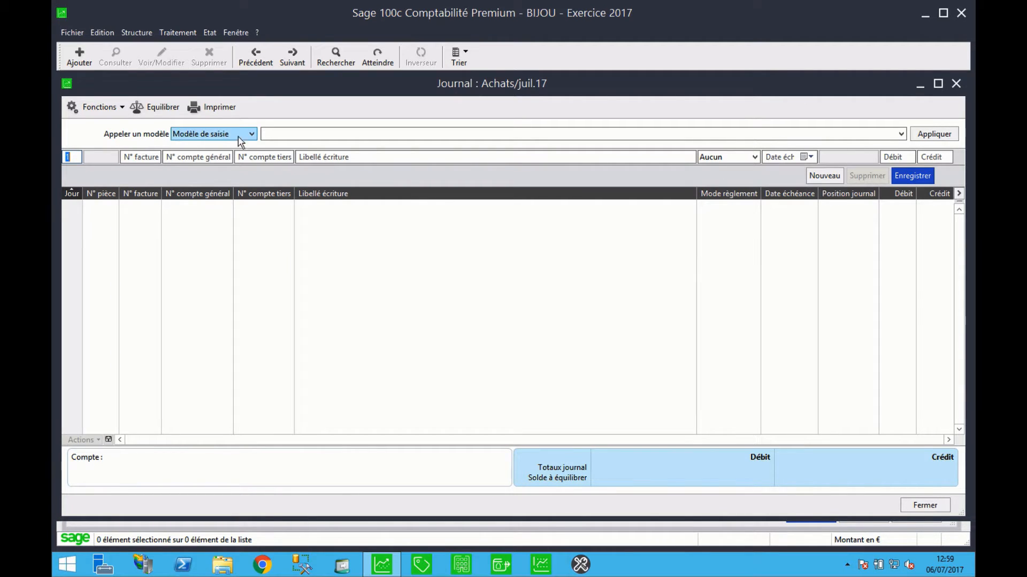
pyautogui.click(901, 133)
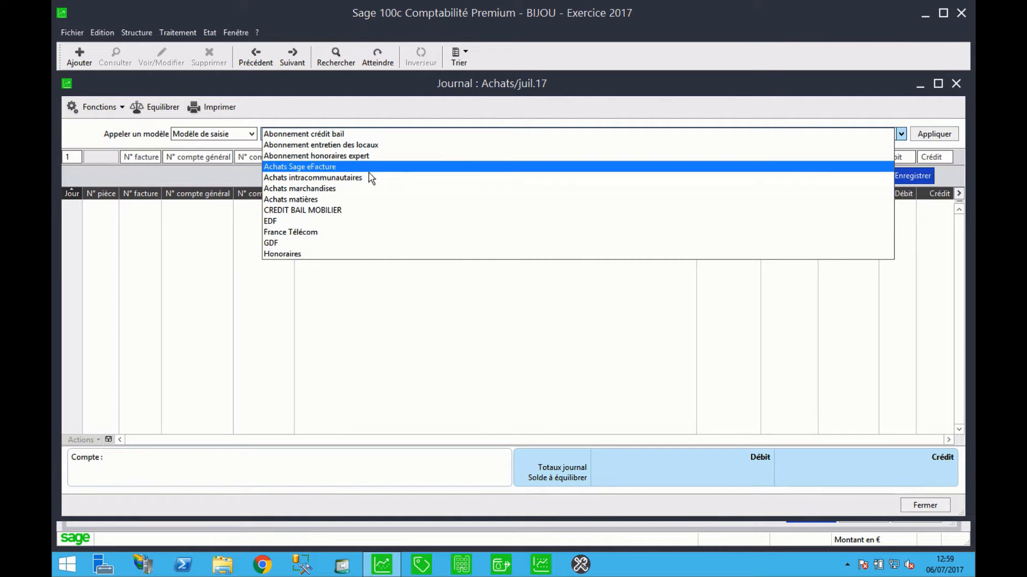
pyautogui.click(321, 210)
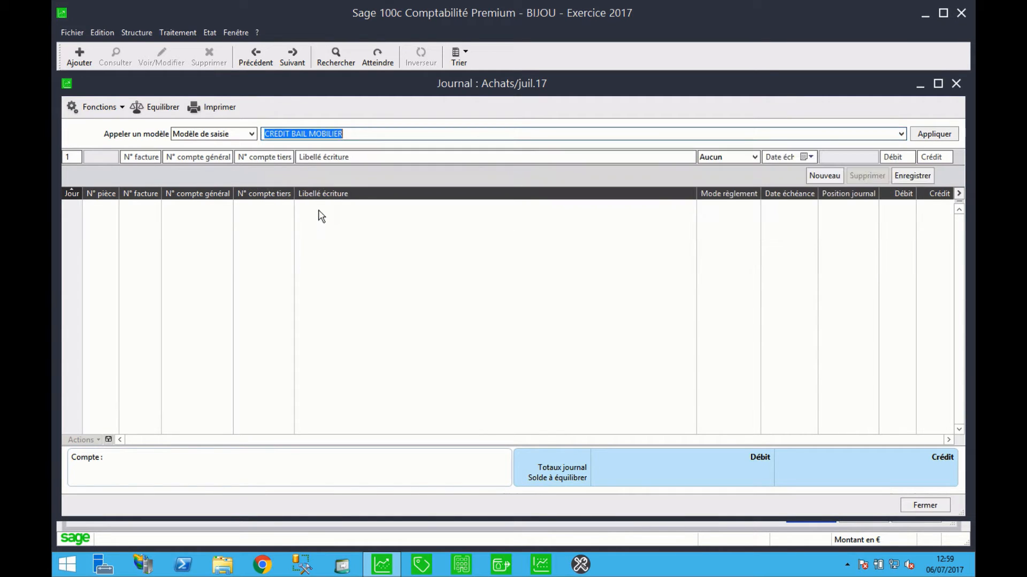
pyautogui.click(936, 134)
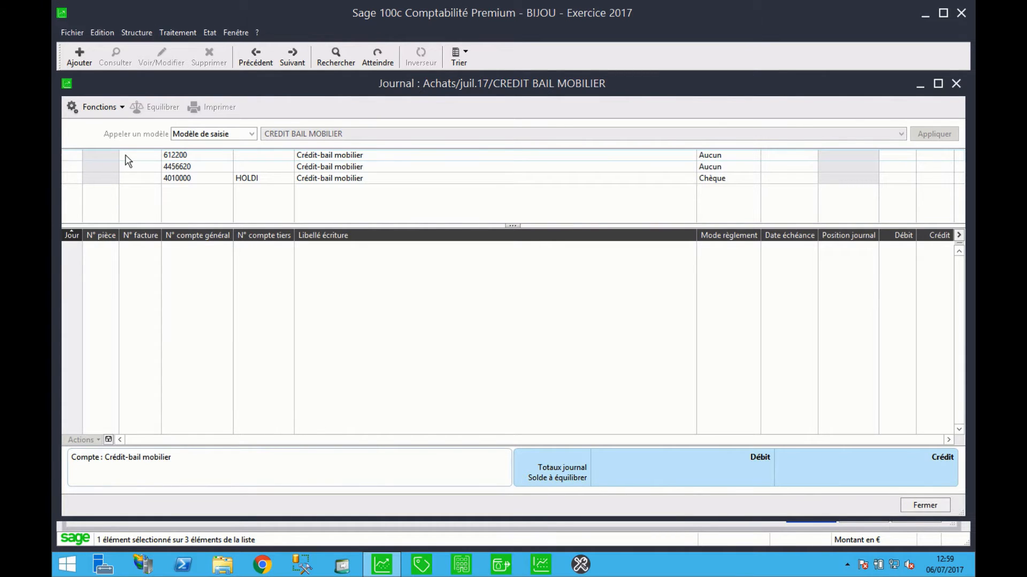
# Step: Fill in the 612200 line of the template with day 15, invoice number FA2 and a debit of 1 000
pyautogui.write('15')
pyautogui.press('Tab')
pyautogui.write('FA2')
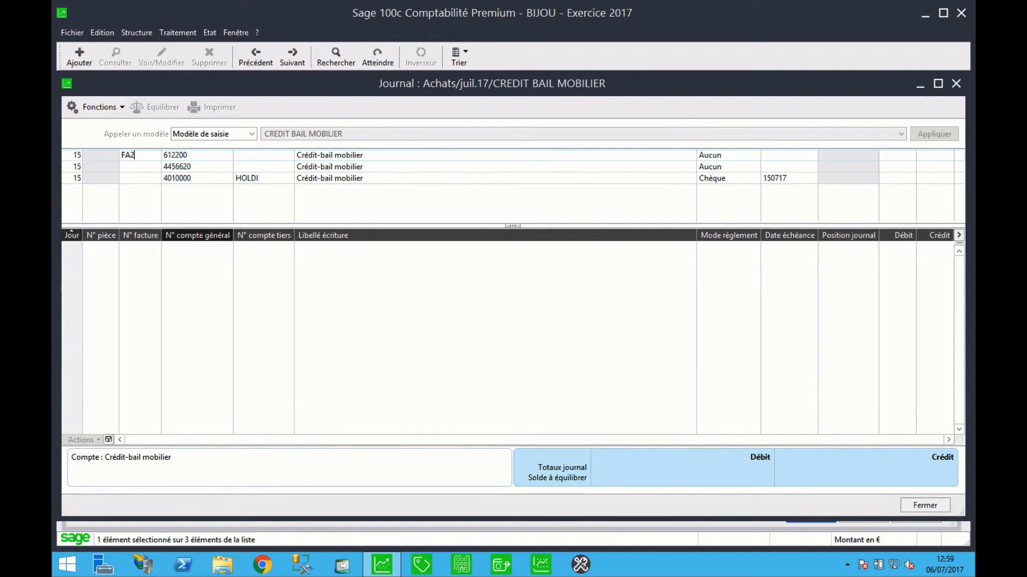
pyautogui.press('Tab')
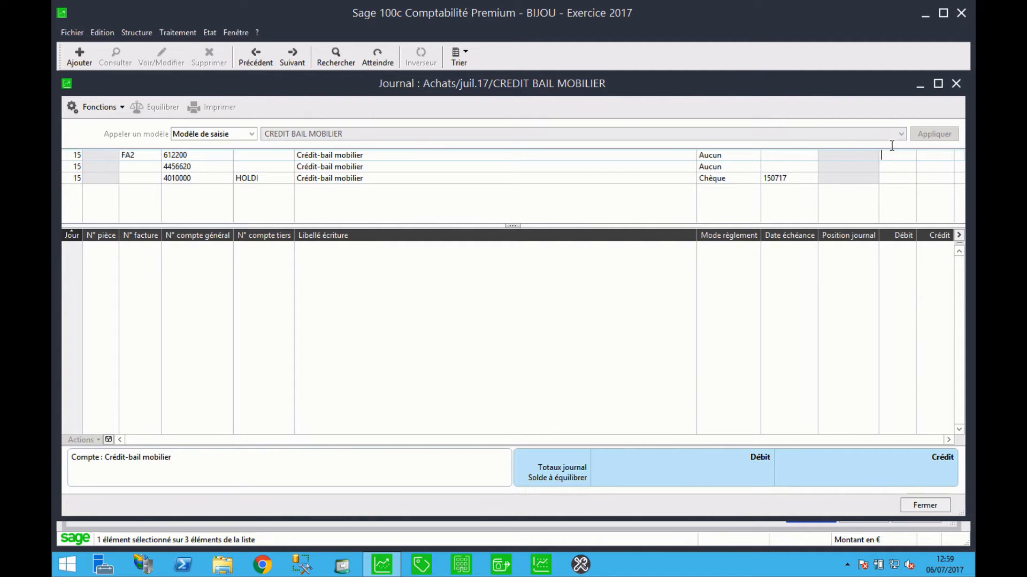
pyautogui.write('1 000')
pyautogui.press('Return')
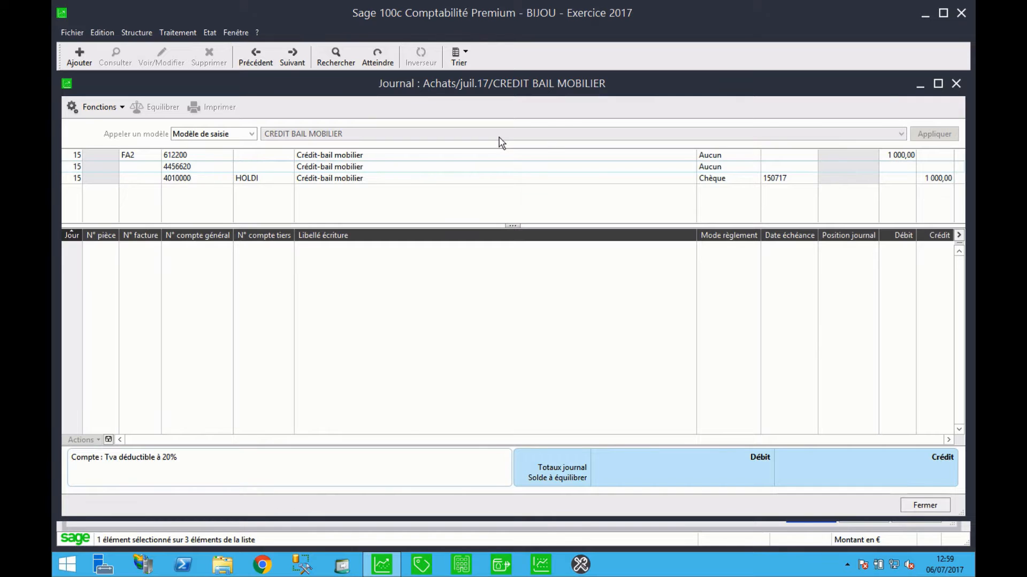
# Step: Enter invoice FA2 with a 200 debit on the 4456620 line and FA2 on the 4010000 line, then record the entry and close the journal
pyautogui.write('FA2')
pyautogui.press('Return')
pyautogui.write('200')
pyautogui.press('Return')
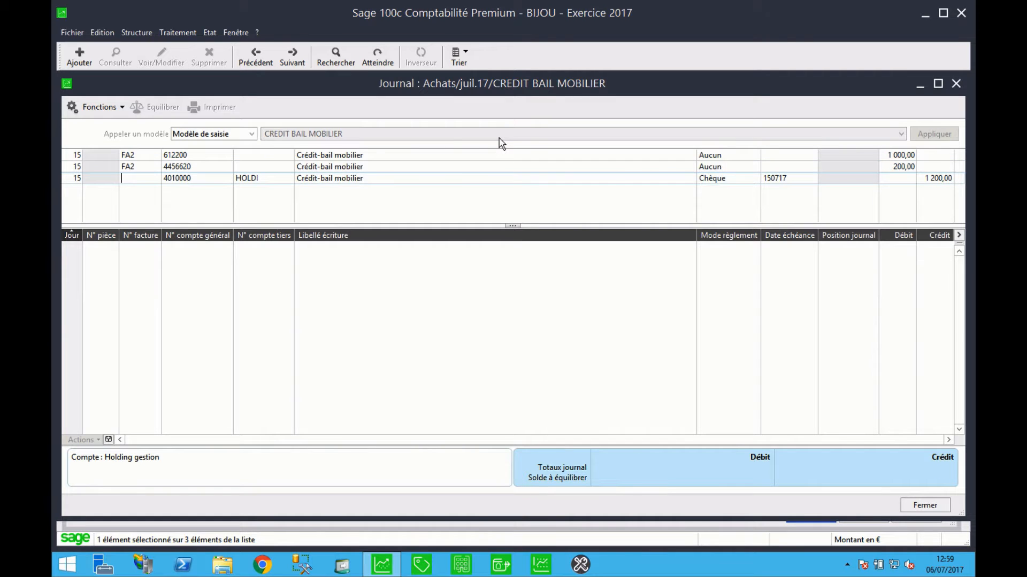
pyautogui.write('FA2')
pyautogui.press('Return')
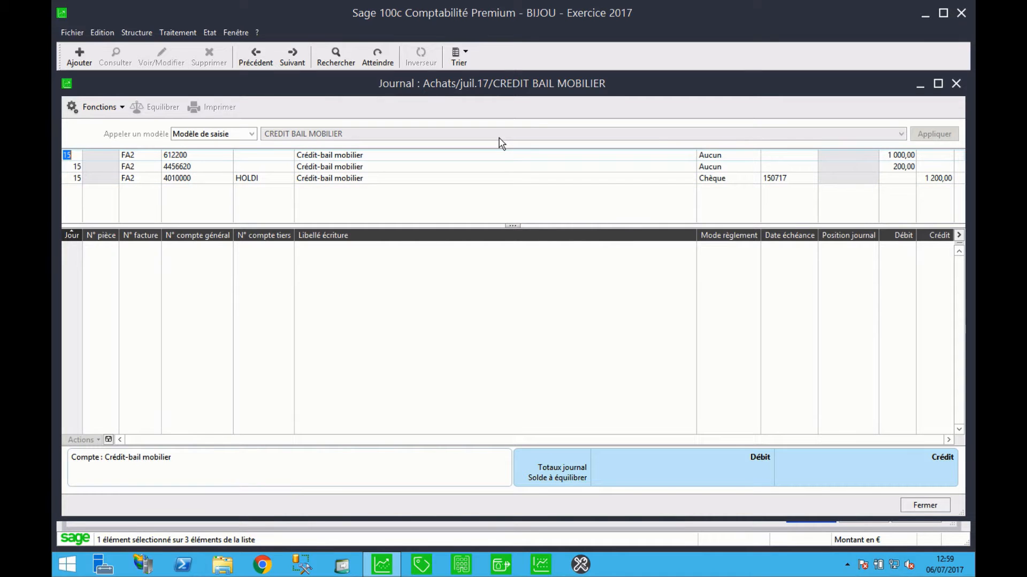
pyautogui.press('Return')
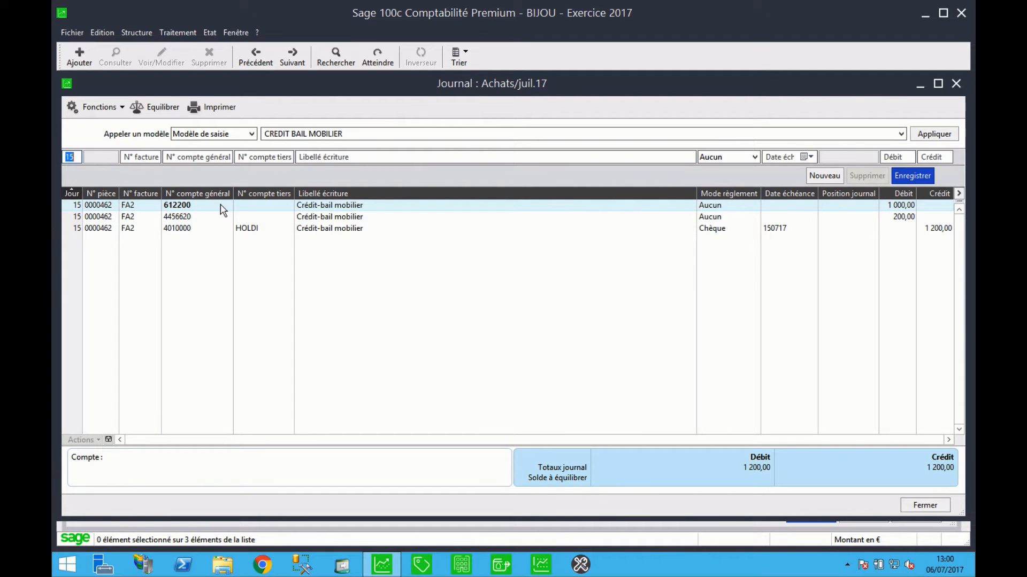
pyautogui.click(957, 84)
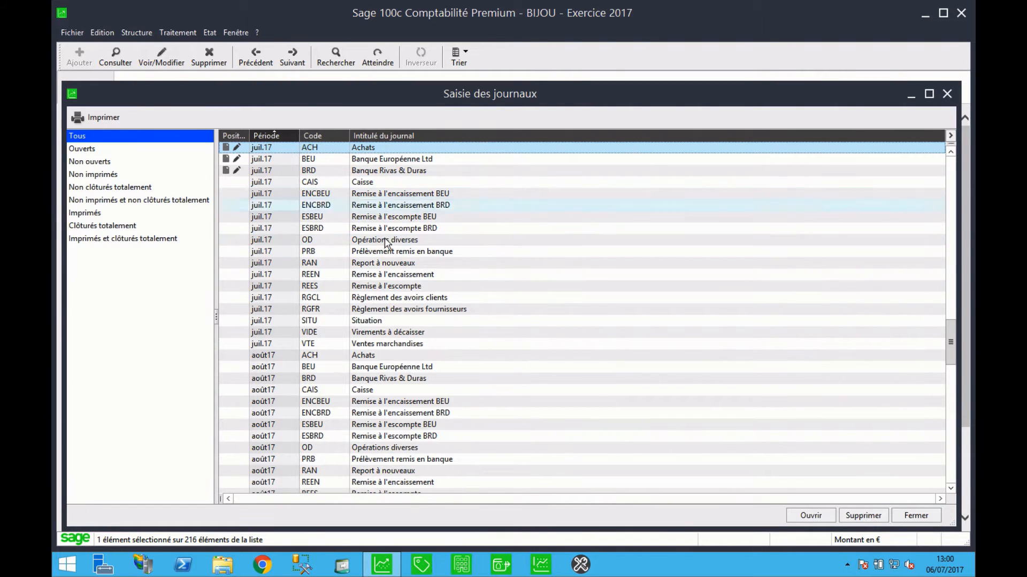
# Step: Open the July 2017 Opérations diverses journal and apply the ECHEANCE EMPRUNT entry template for day 15
pyautogui.doubleClick(368, 241)
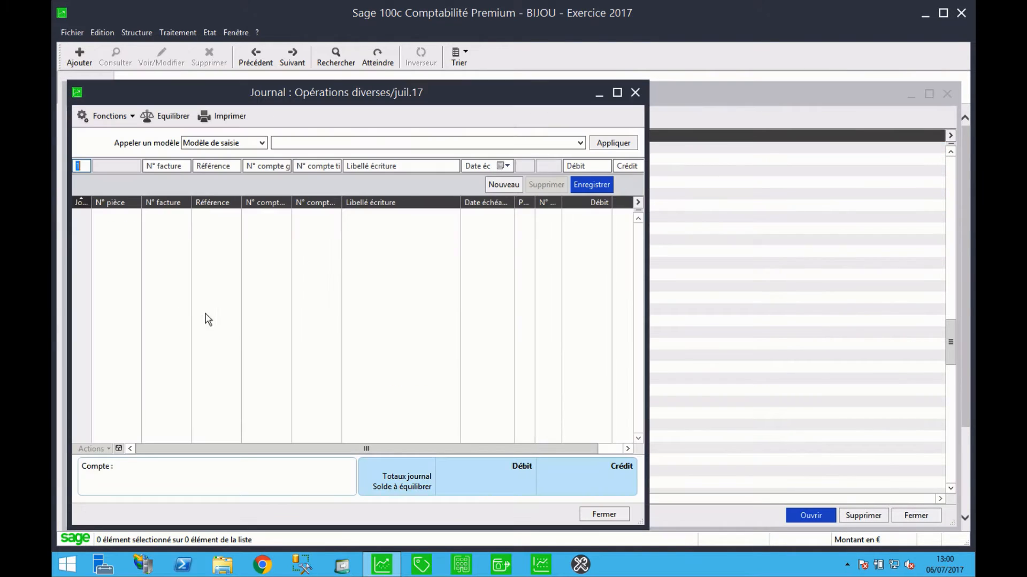
pyautogui.moveTo(961, 136)
pyautogui.mouseDown()
pyautogui.moveTo(930, 136)
pyautogui.moveTo(962, 136)
pyautogui.mouseUp()
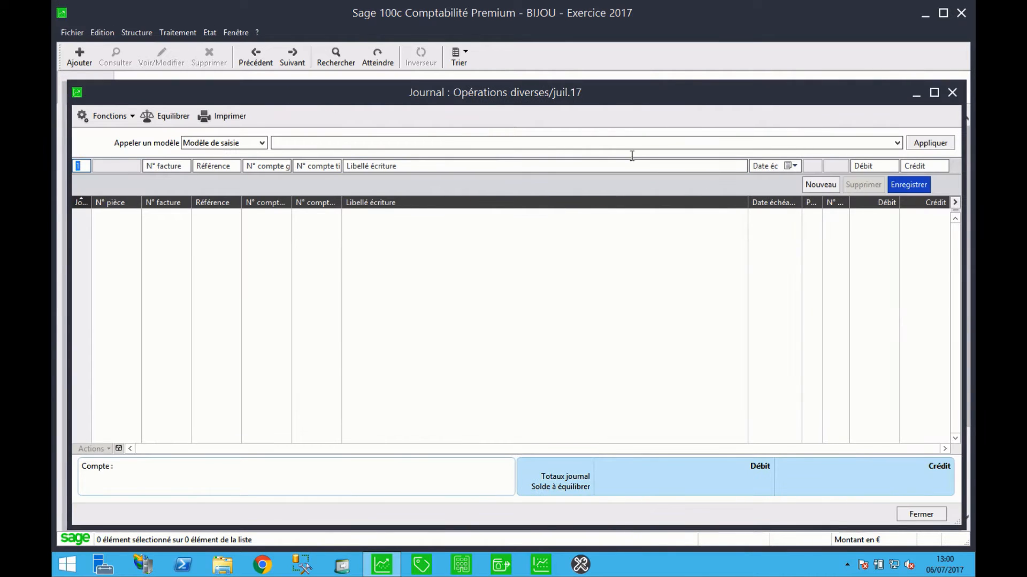
pyautogui.click(897, 143)
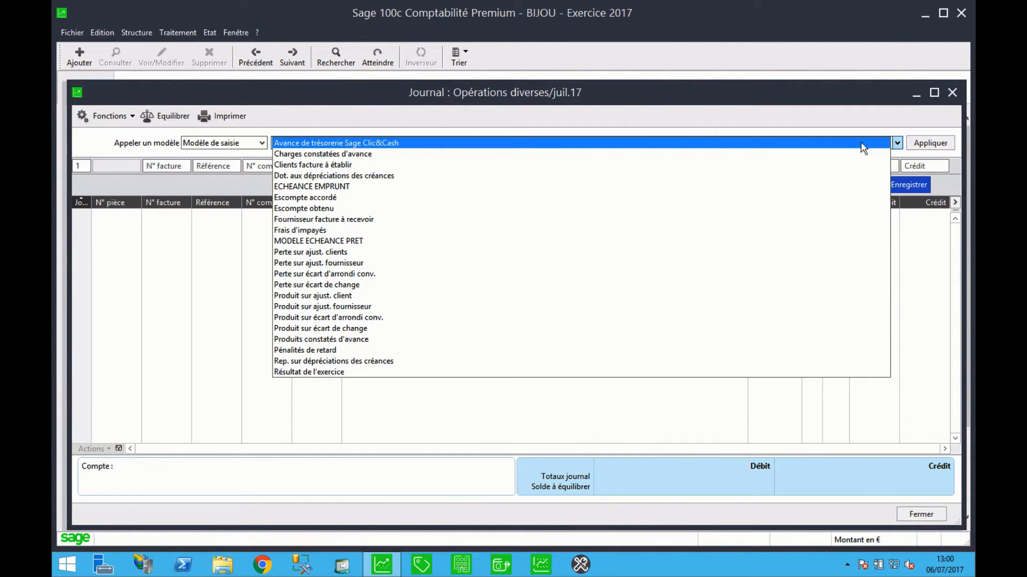
pyautogui.click(373, 187)
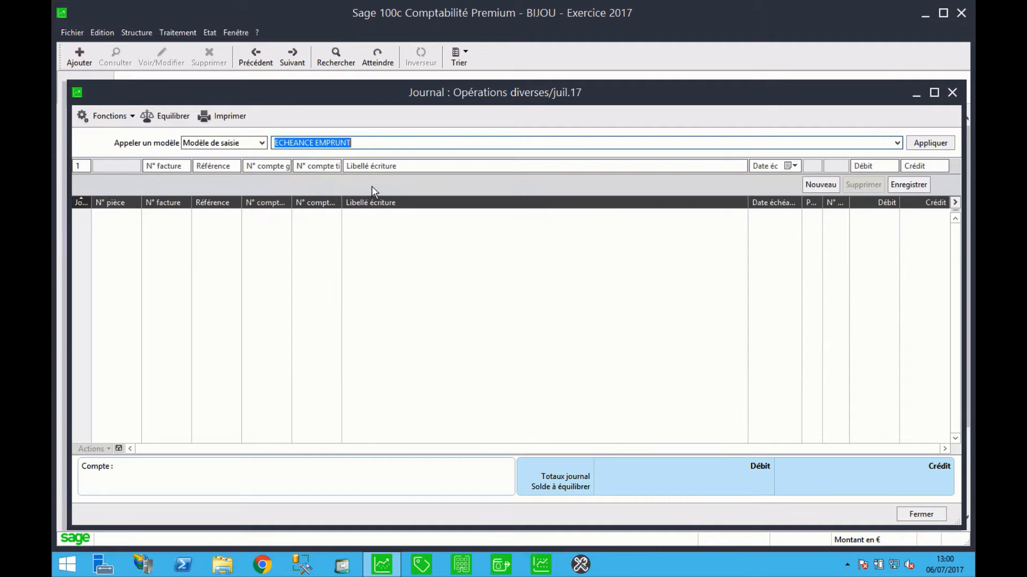
pyautogui.press('Return')
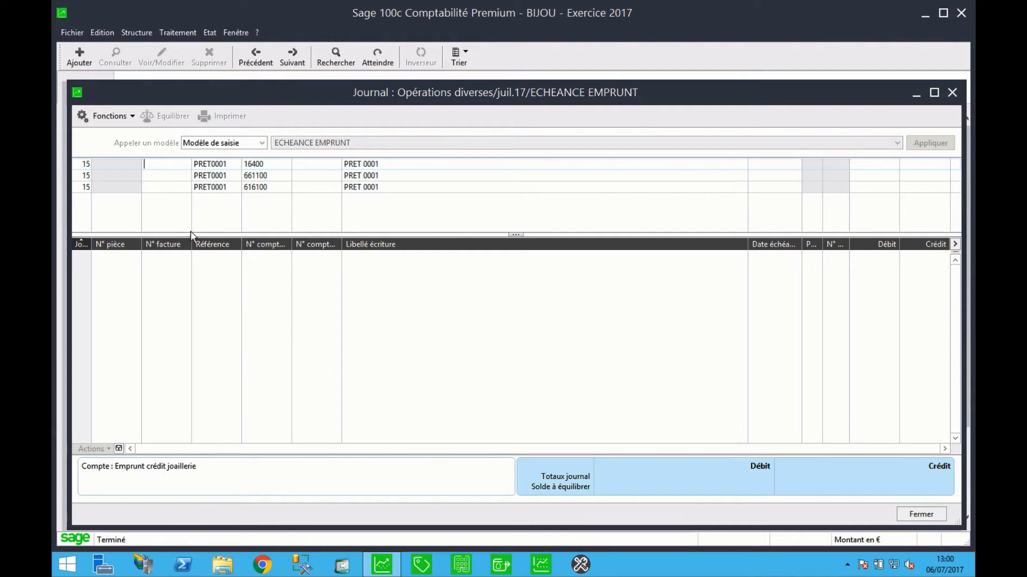
# Step: Enter invoice number PRET, a 1 200 credit on account 16400 and a 1 000 debit on account 661100, and record the loan entry
pyautogui.write('PRET')
pyautogui.press('Return')
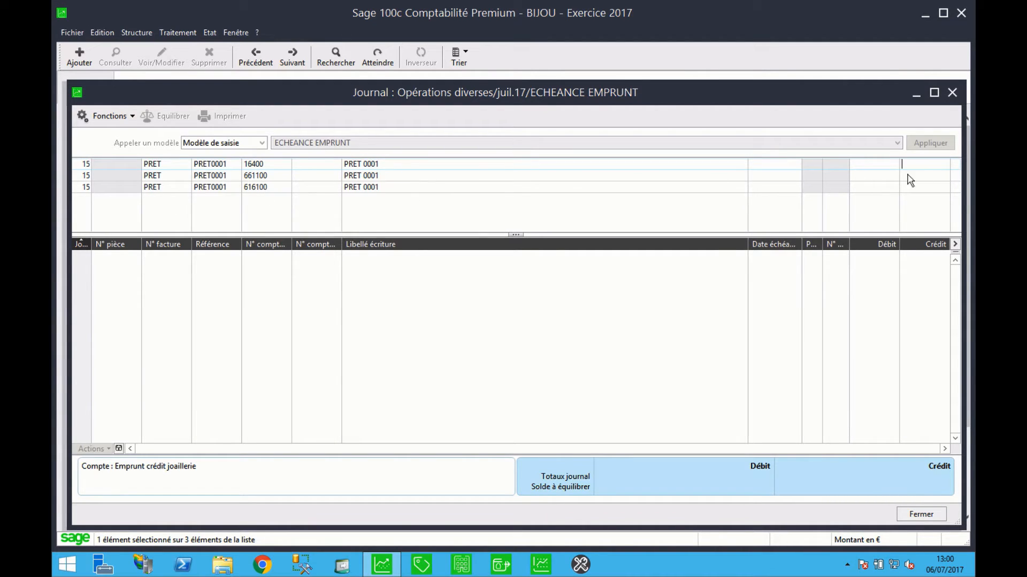
pyautogui.write('1200')
pyautogui.press('Return')
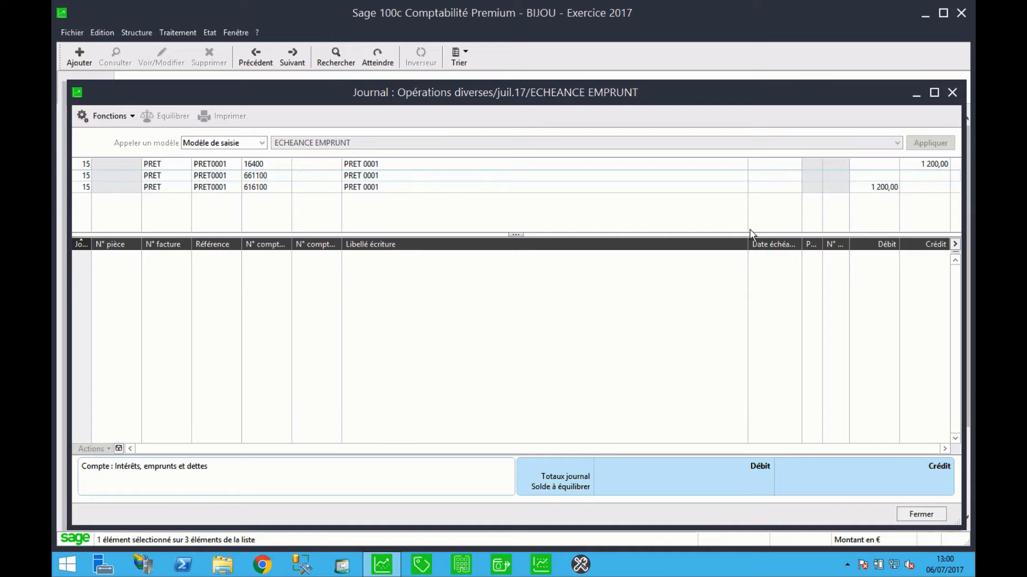
pyautogui.write('1000')
pyautogui.press('Return')
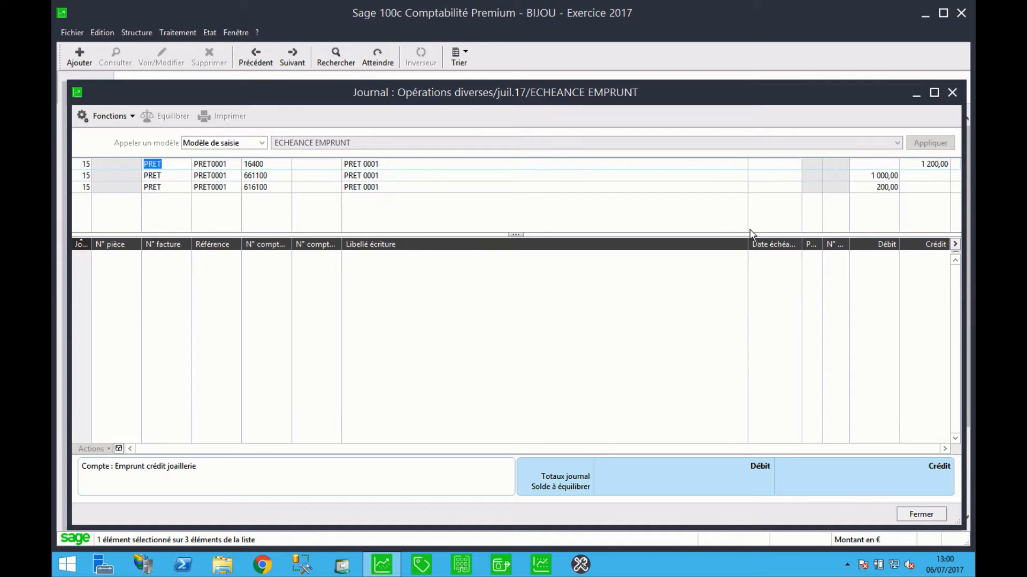
pyautogui.press('Return')
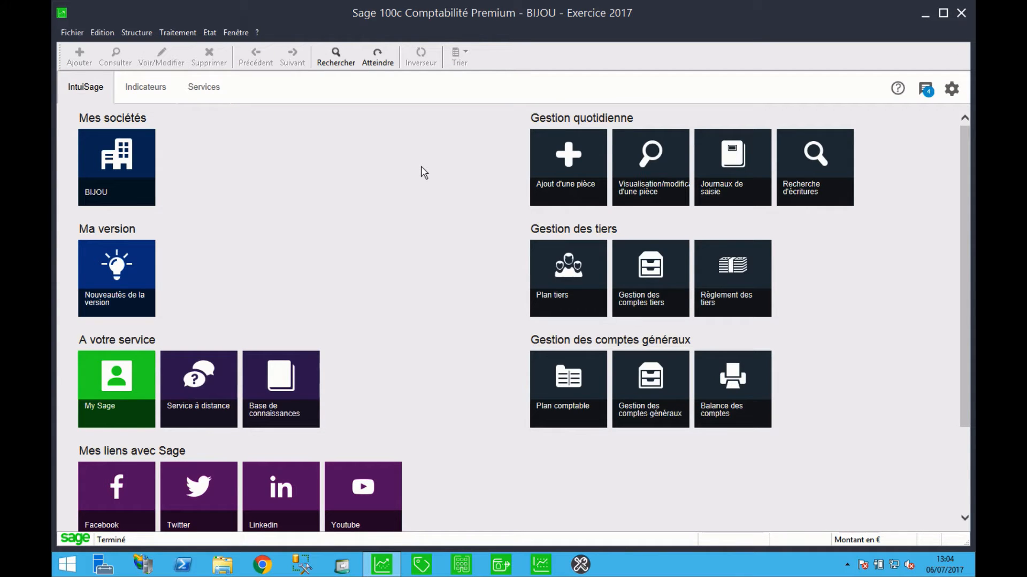
# Step: Assign the CREDIT BAIL MOBILIER entry template to supplier HOLDI in its processing options, save the record and close the third-party list
pyautogui.click(138, 33)
pyautogui.click(160, 95)
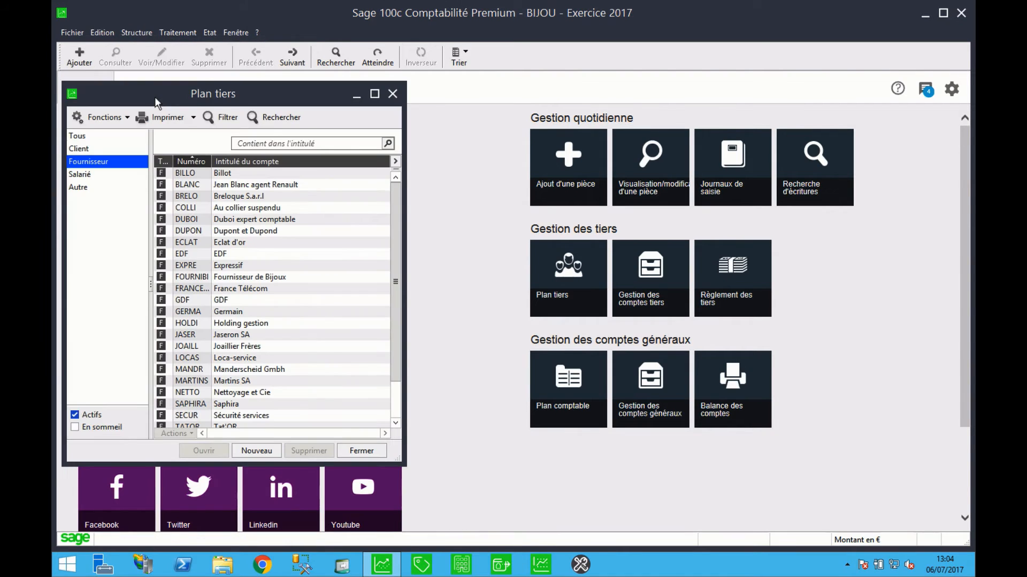
pyautogui.doubleClick(236, 323)
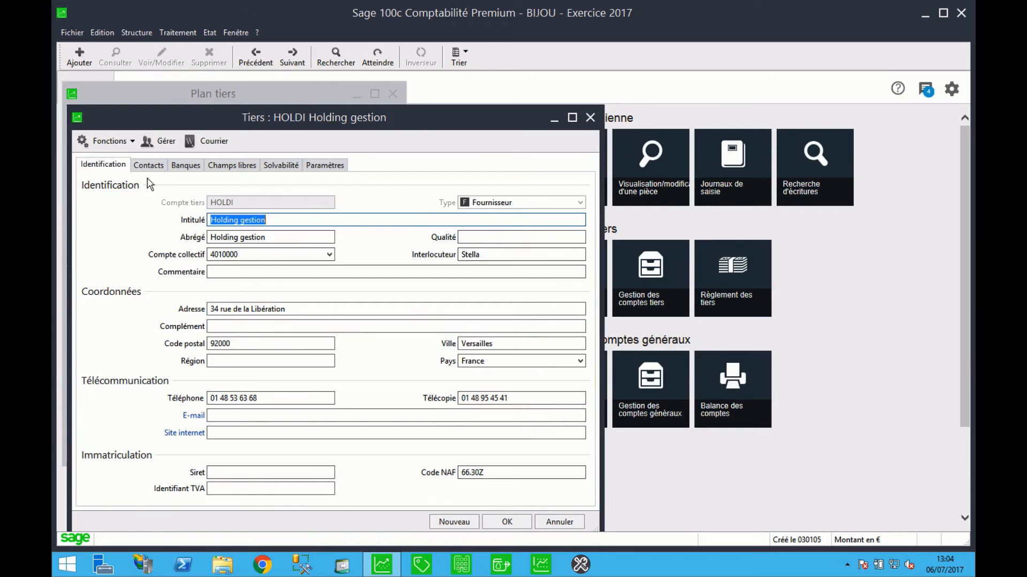
pyautogui.click(320, 167)
pyautogui.click(140, 199)
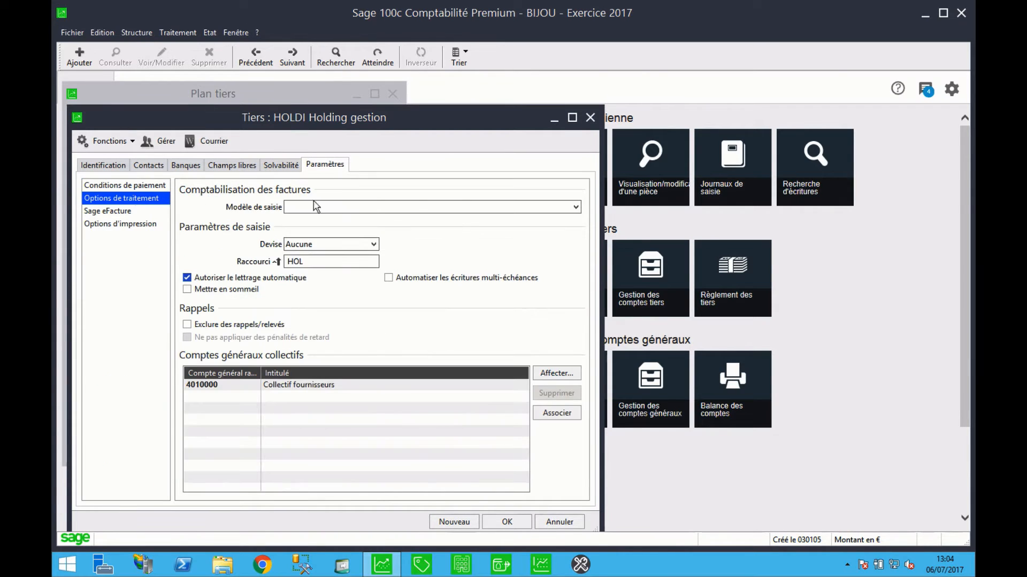
pyautogui.click(574, 207)
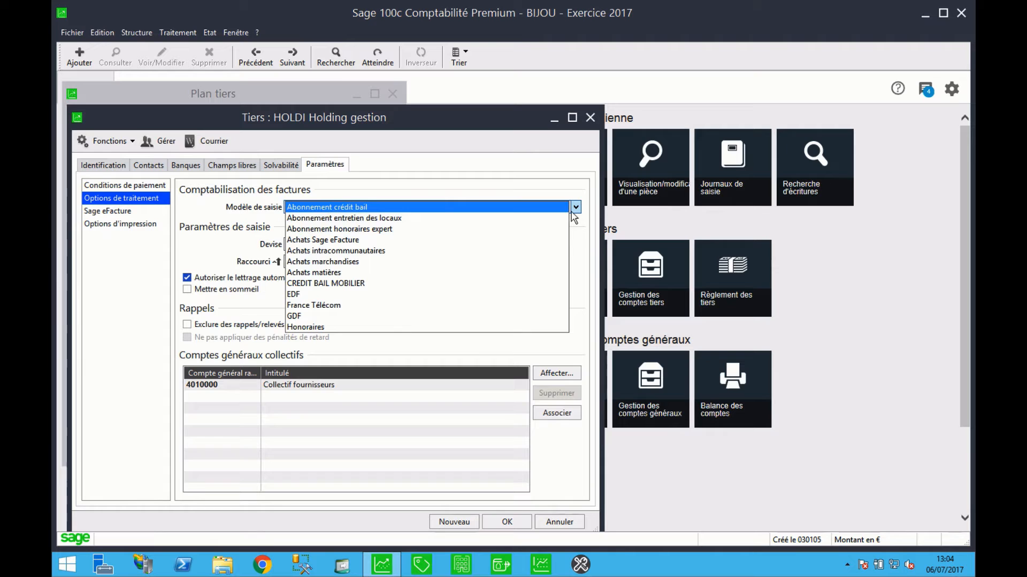
pyautogui.click(375, 284)
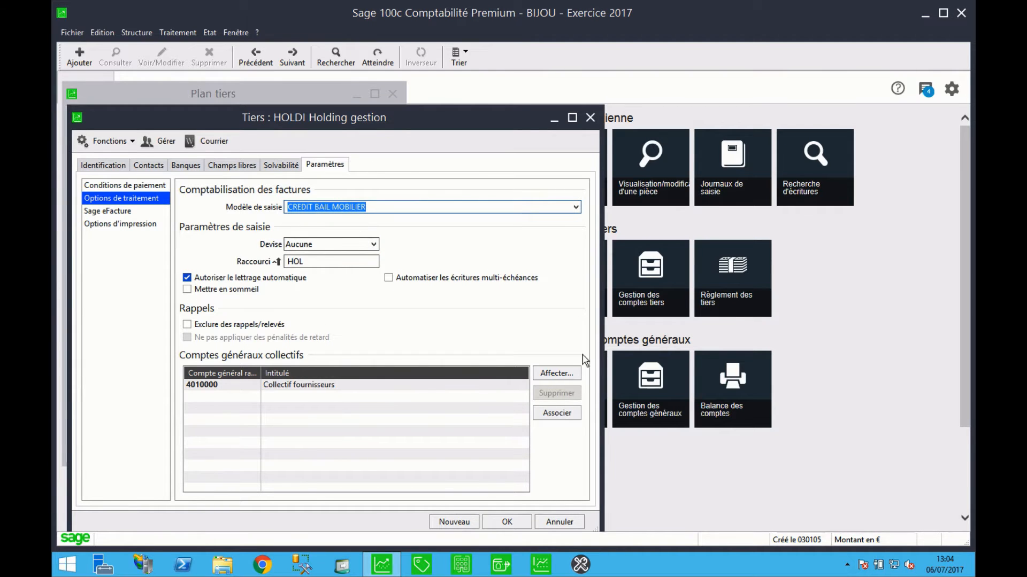
pyautogui.click(517, 523)
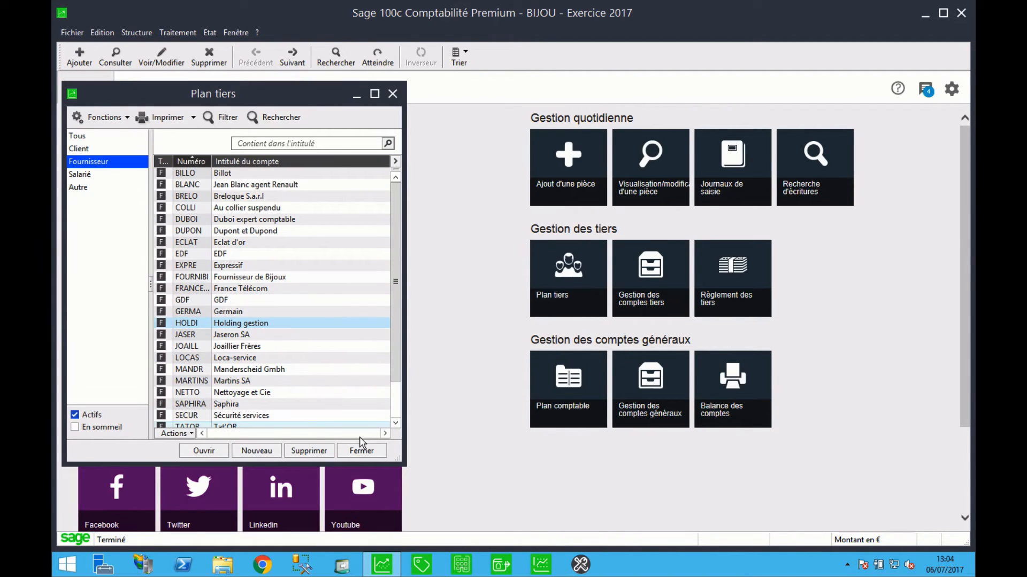
pyautogui.click(362, 450)
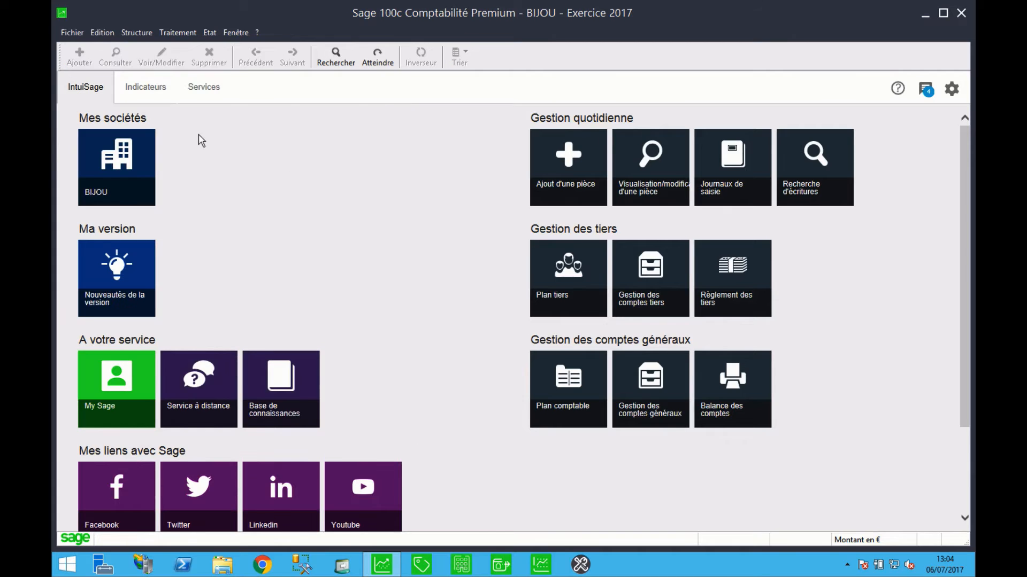
# Step: Open the August 2017 Achats journal and call up the entry template through third-party account HOLDI
pyautogui.click(179, 33)
pyautogui.click(230, 127)
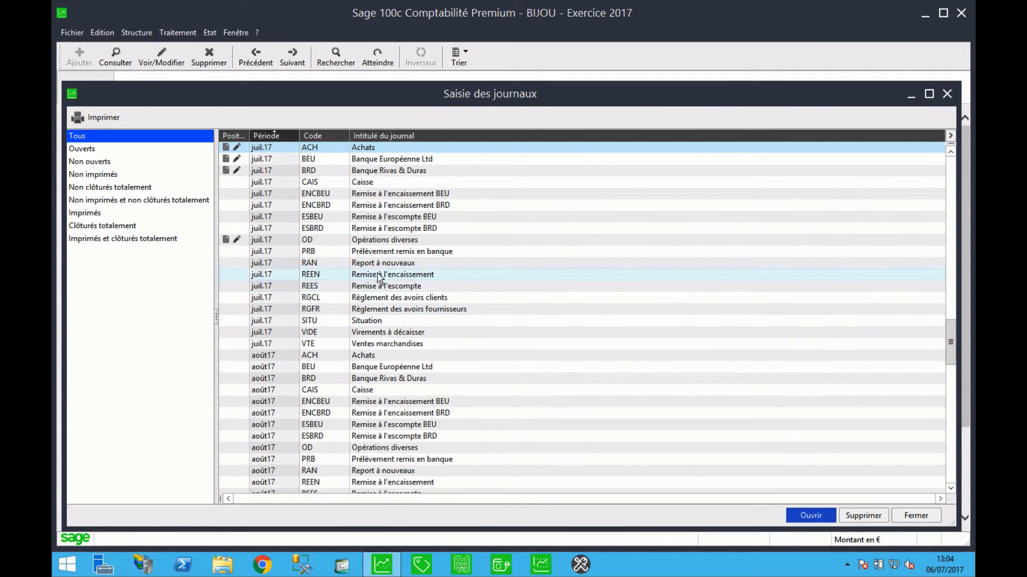
pyautogui.doubleClick(361, 355)
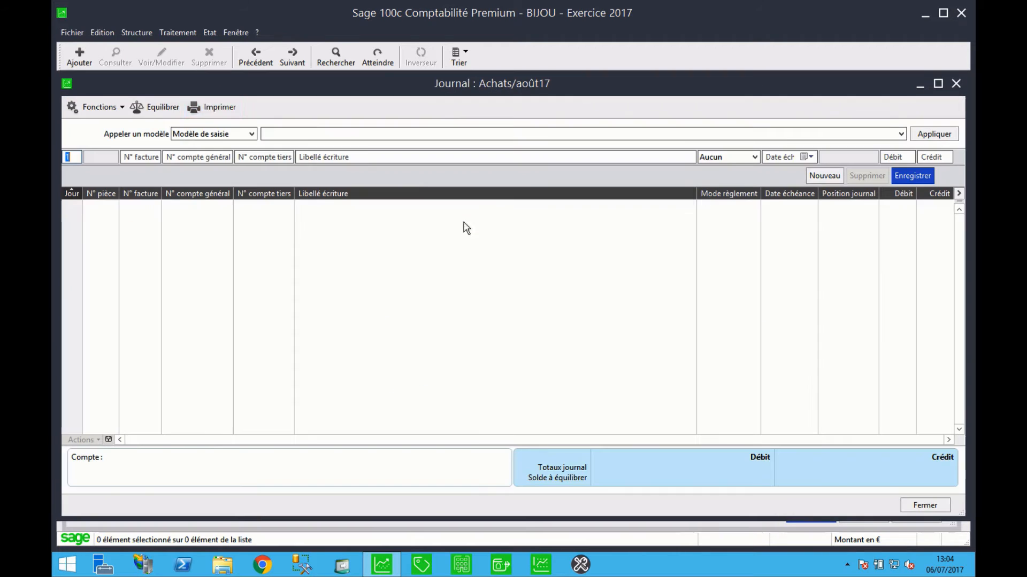
pyautogui.click(252, 134)
pyautogui.click(237, 158)
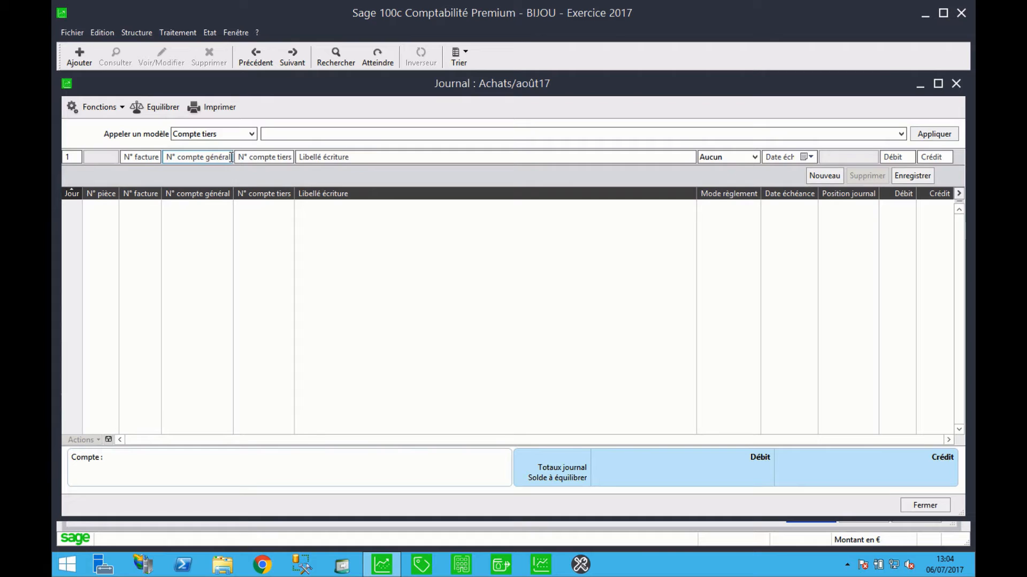
pyautogui.click(315, 138)
pyautogui.write('HOLDI')
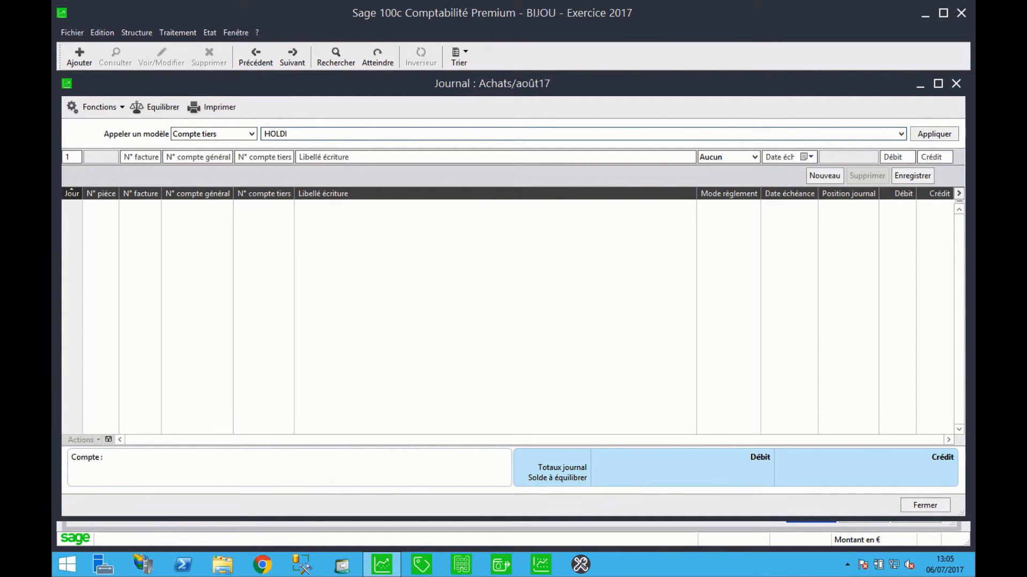
pyautogui.press('Return')
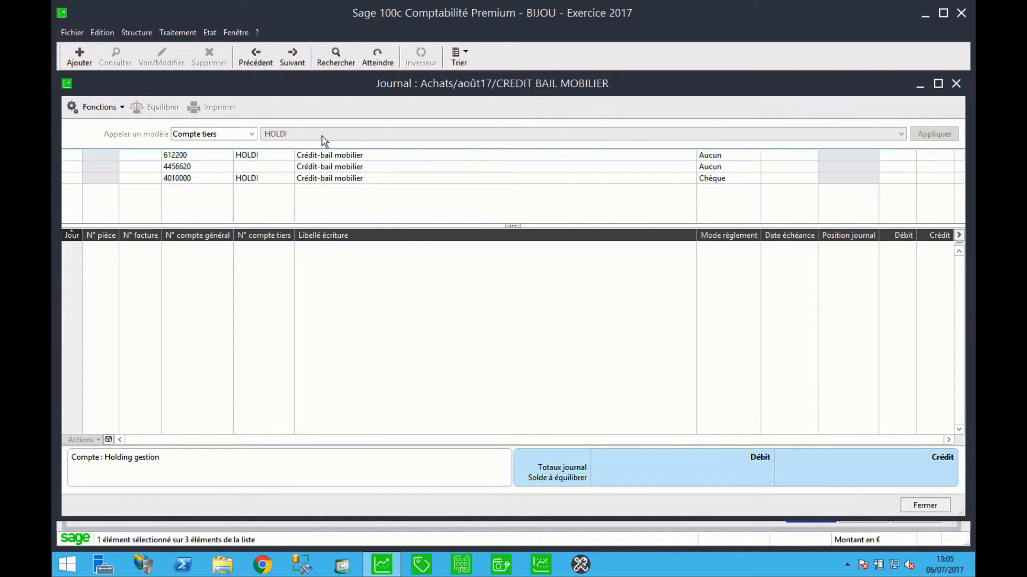
# Step: Complete the 612200 line of the August entry with day 15, invoice number FA2 and a debit of 1 000
pyautogui.write('15')
pyautogui.press('Tab')
pyautogui.press('Tab')
pyautogui.write('FA2')
pyautogui.press('Tab')
pyautogui.write('1000')
pyautogui.press('Return')
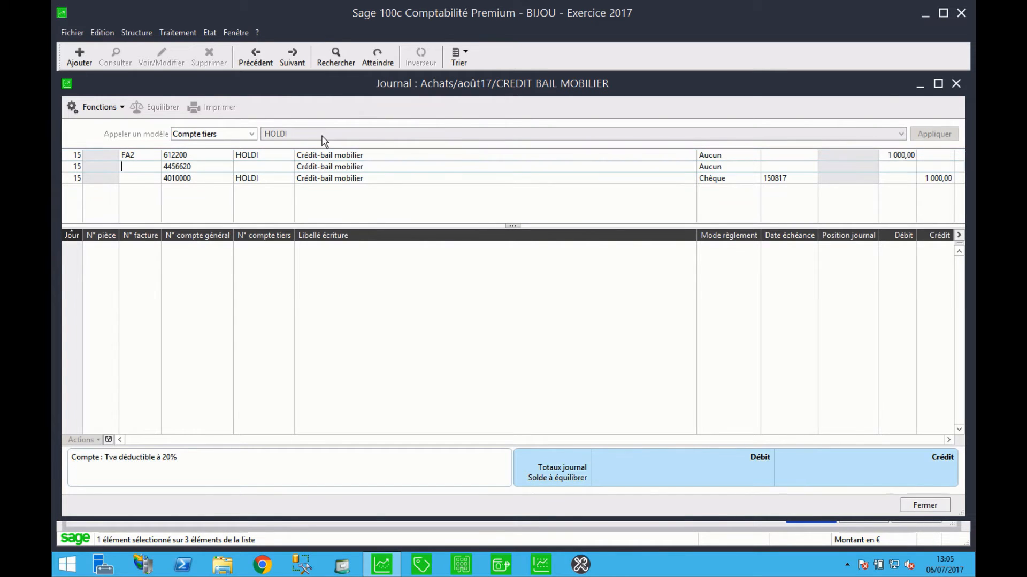
# Step: Enter invoice number FA2 and a debit of 200 on the 4456620 line, and complete the 4010000 line with invoice FA2
pyautogui.write('FA2')
pyautogui.press('Tab')
pyautogui.write('200')
pyautogui.press('Return')
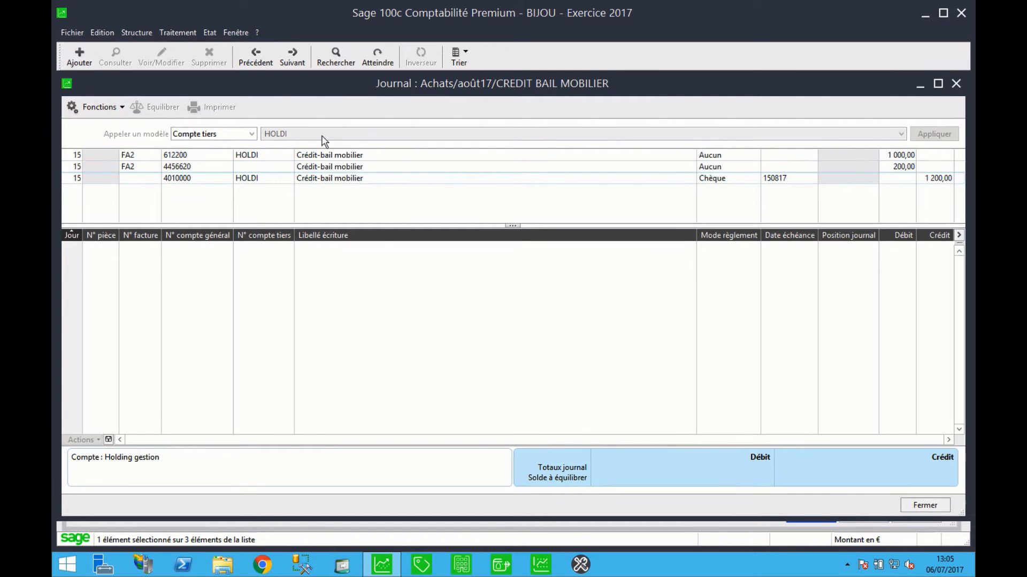
pyautogui.write('FA2')
pyautogui.press('Return')
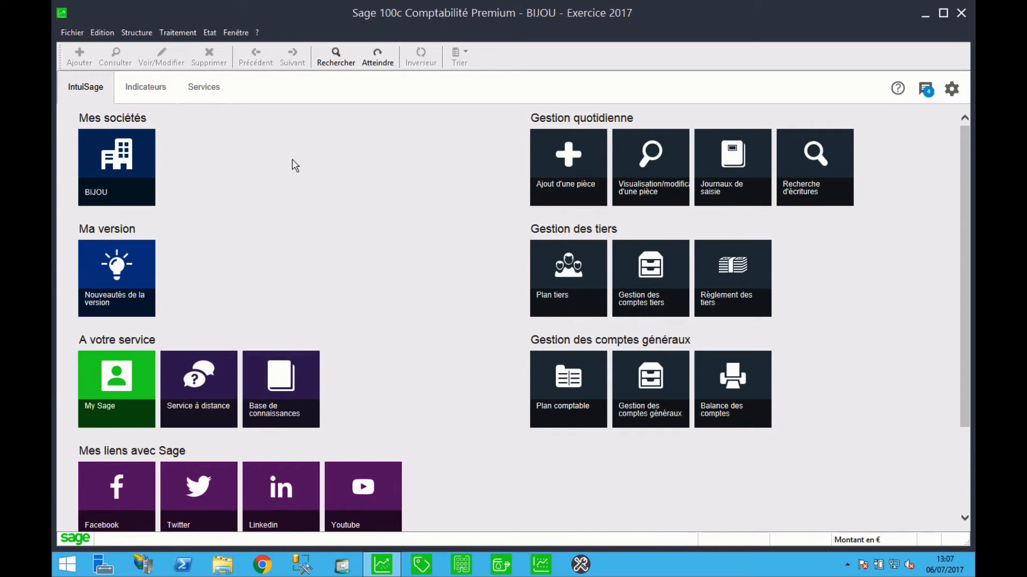
# Step: Open the August 2017 Opérations diverses journal and call up the MODELE ECHEANCE PRET entry template
pyautogui.click(177, 33)
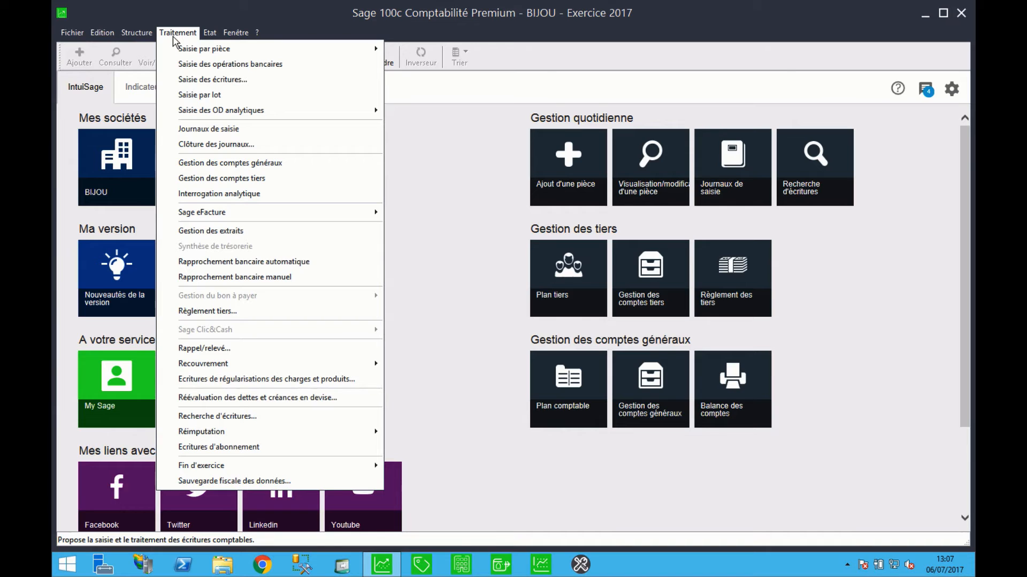
pyautogui.click(184, 130)
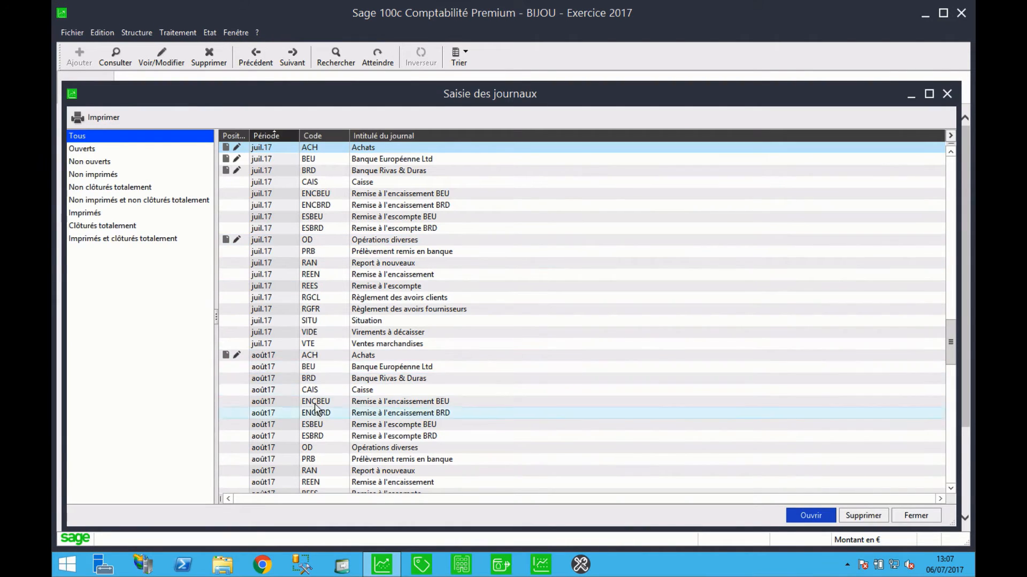
pyautogui.click(324, 449)
pyautogui.doubleClick(324, 452)
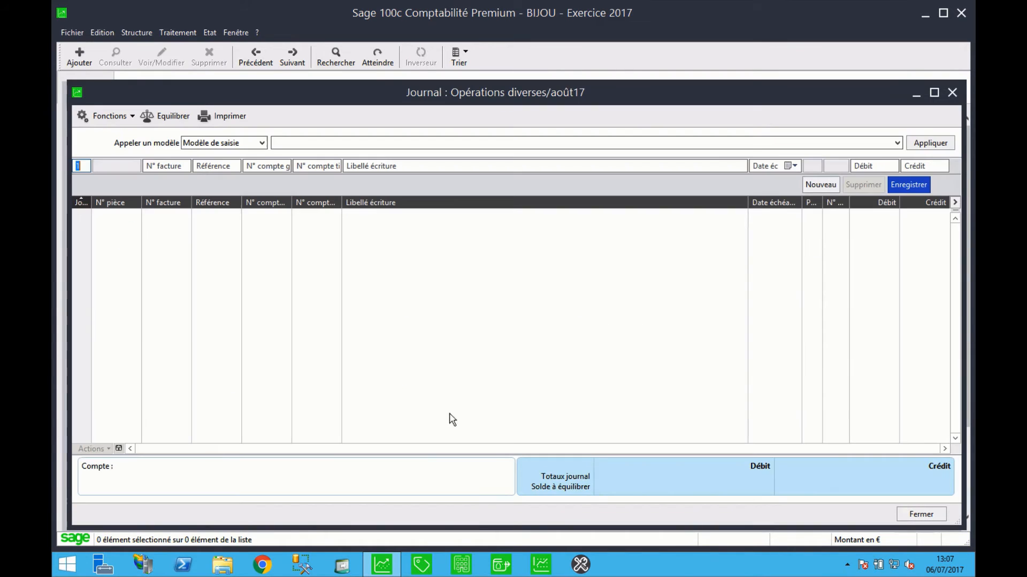
pyautogui.click(897, 143)
pyautogui.click(355, 240)
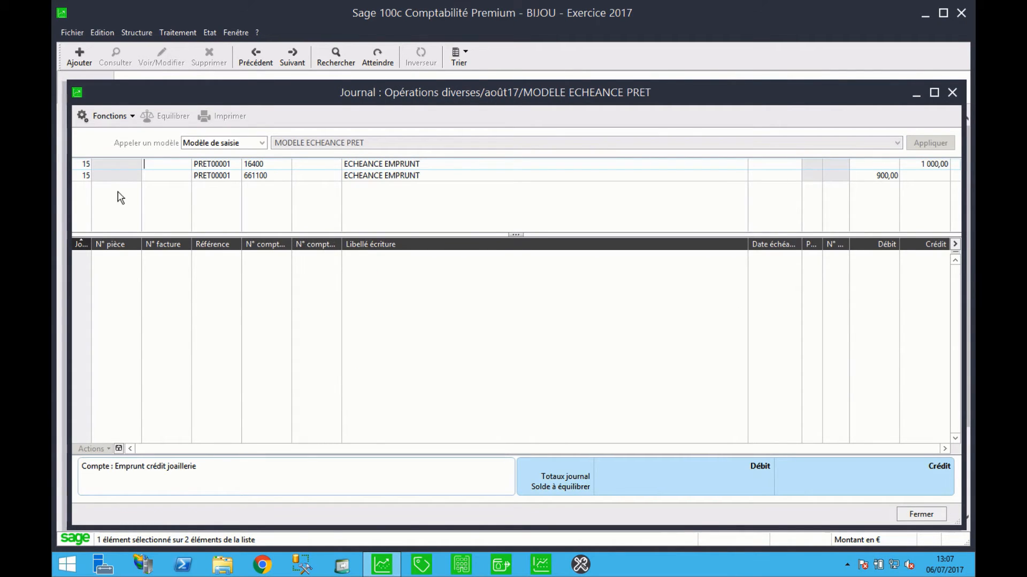
# Step: Set the day to 20 and the invoice number to pret on the 16400 line of the loan entry
pyautogui.click(85, 164)
pyautogui.moveTo(84, 164); pyautogui.dragTo(66, 164)
pyautogui.write('20')
pyautogui.press('Tab')
pyautogui.write('pret')
pyautogui.press('Tab')
# Step: Change the 16400 line's reference to PRET00100 and shorten its entry label to ECH
pyautogui.moveTo(232, 165); pyautogui.dragTo(218, 165)
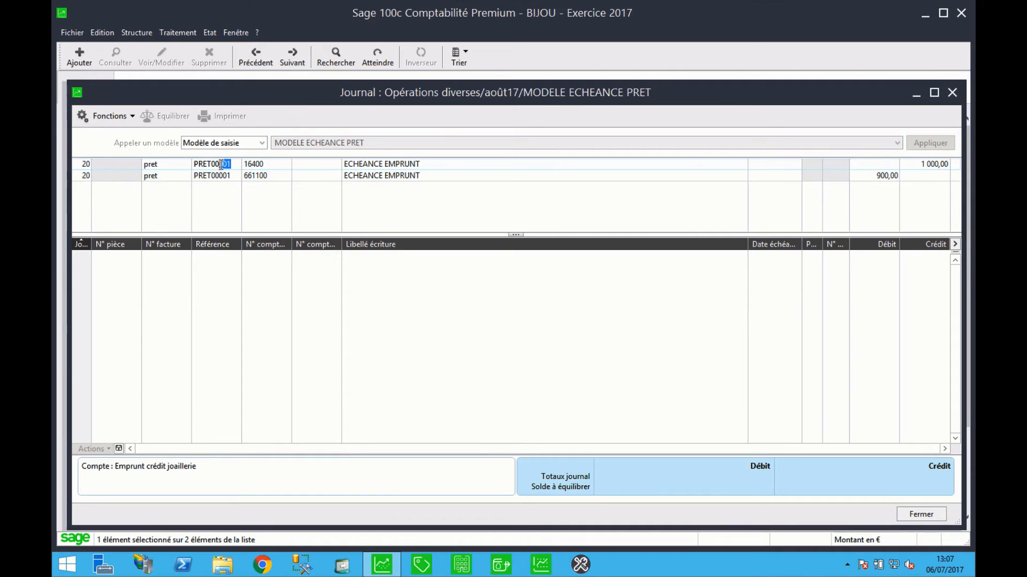
pyautogui.write('1 00')
pyautogui.press('Return')
pyautogui.click(407, 165)
pyautogui.moveTo(421, 164); pyautogui.dragTo(359, 165)
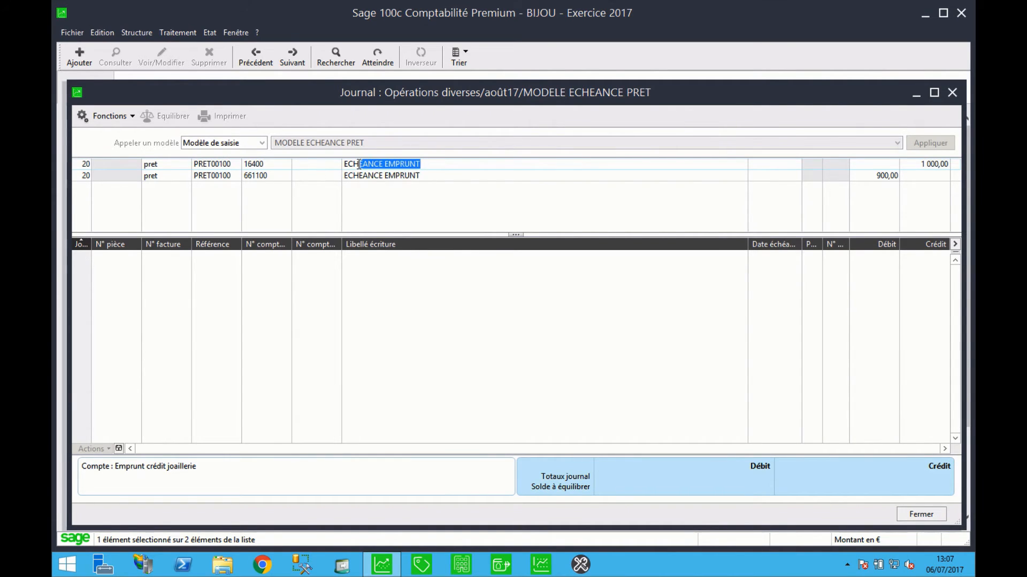
pyautogui.press('BackSpace')
pyautogui.press('Return')
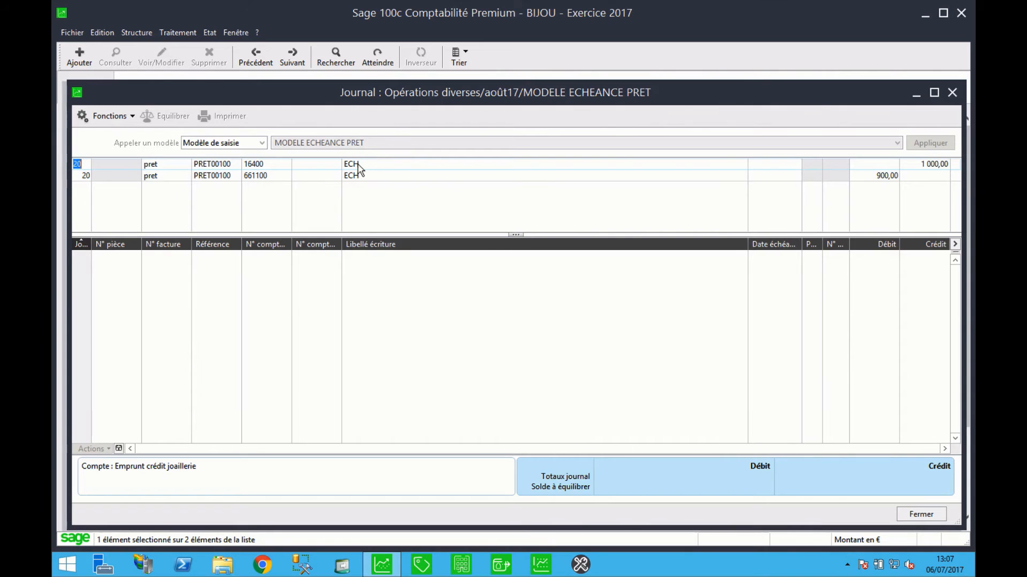
# Step: Set the credit on account 16400 and the debit on account 661100 to 360, and record the loan entry
pyautogui.click(929, 164)
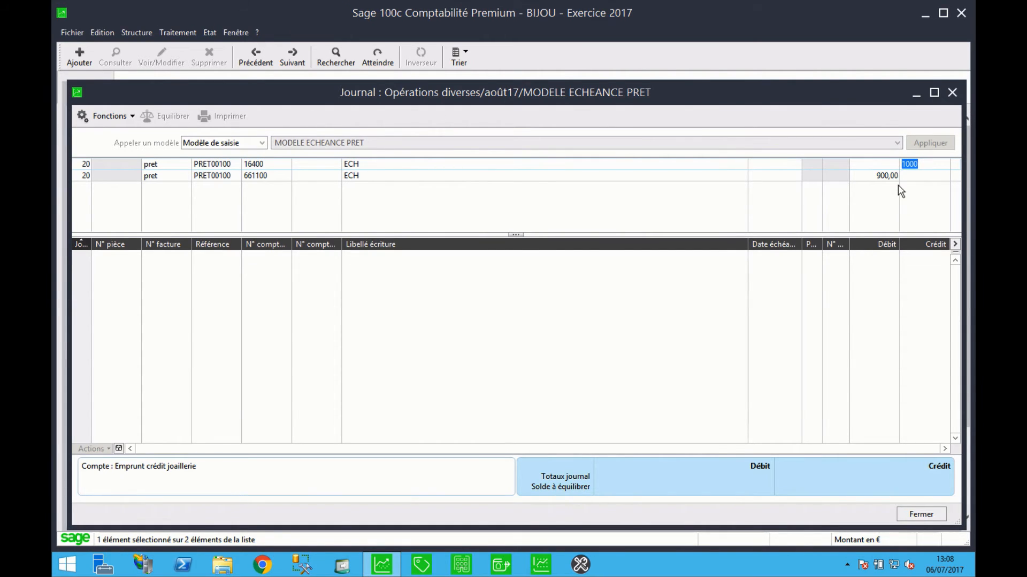
pyautogui.write('360')
pyautogui.press('Return')
pyautogui.click(889, 179)
pyautogui.doubleClick(889, 180)
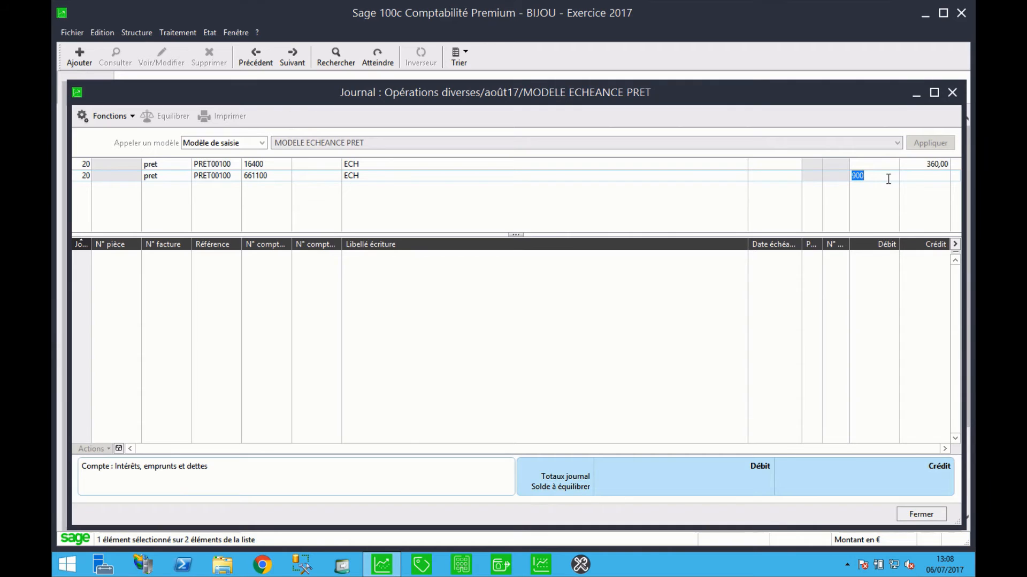
pyautogui.write('360')
pyautogui.press('Return')
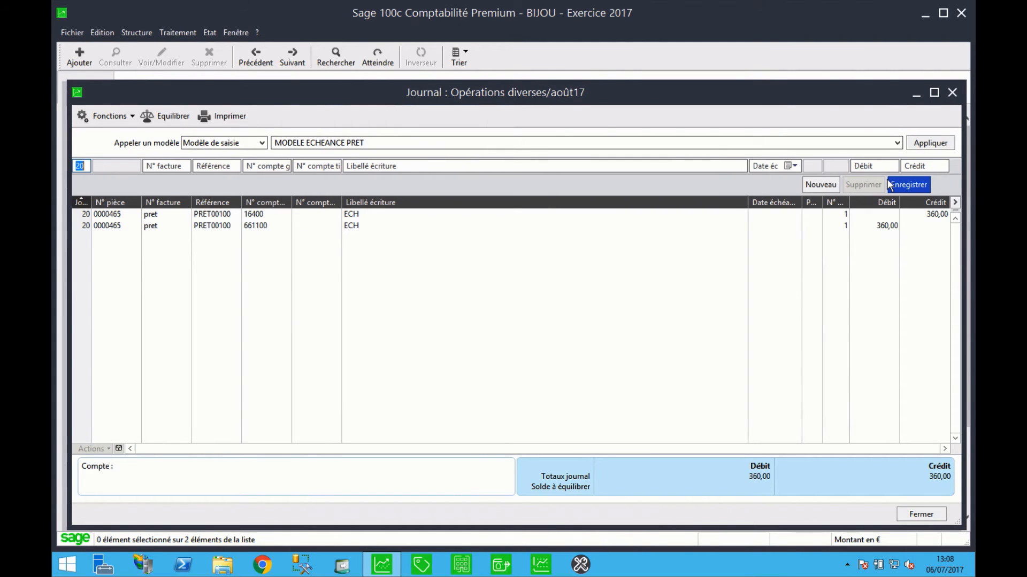